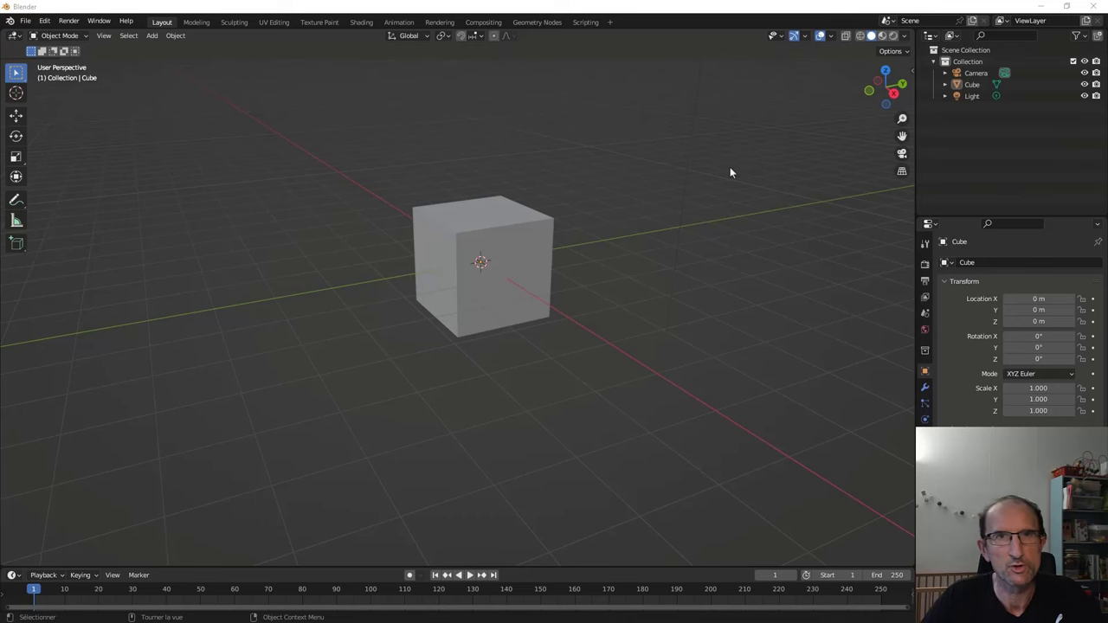
Step: Orbit around the default cube, then switch to the Geometry Nodes workspace
{"action": "mouse_move", "coordinate": [596, 195]}
{"action": "middle_mouse_down"}
{"action": "mouse_move", "coordinate": [605, 206]}
{"action": "mouse_move", "coordinate": [528, 194]}
{"action": "mouse_move", "coordinate": [515, 267]}
{"action": "middle_mouse_up"}
{"action": "scroll", "coordinate": [525, 201], "scroll_direction": "up", "scroll_amount": 1}
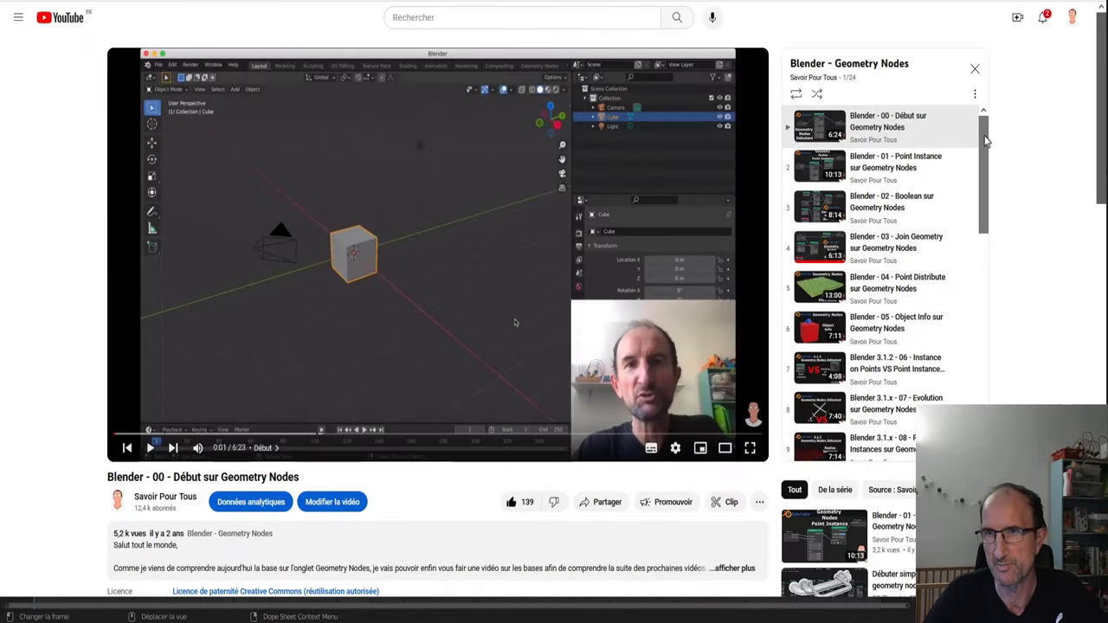
{"action": "mouse_move", "coordinate": [989, 141]}
{"action": "left_mouse_down"}
{"action": "mouse_move", "coordinate": [972, 380]}
{"action": "mouse_move", "coordinate": [992, 124]}
{"action": "left_mouse_up"}
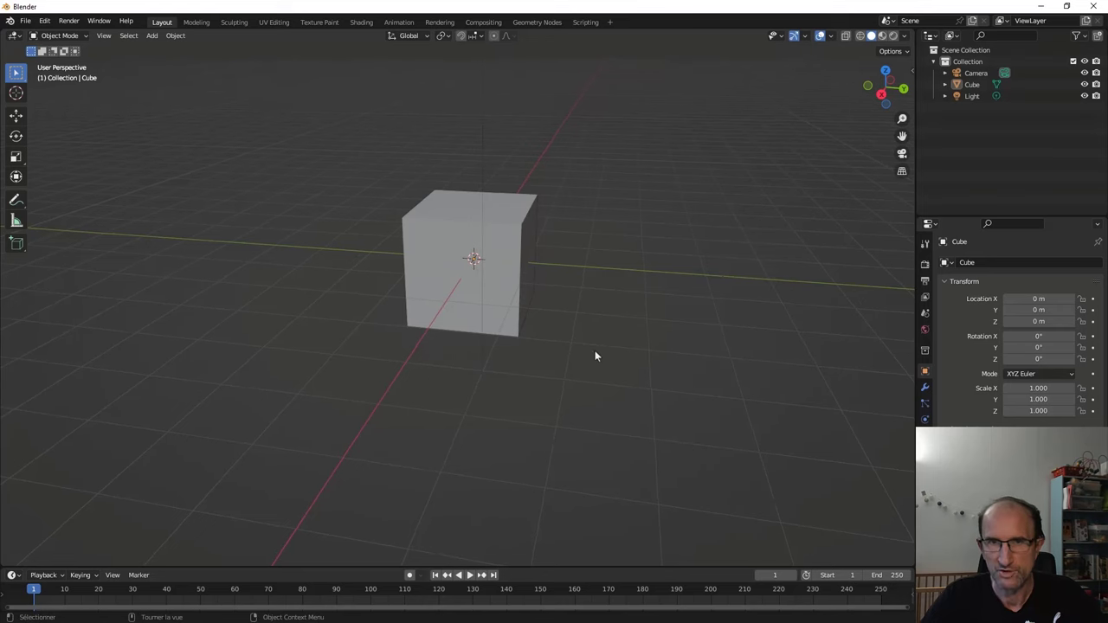
{"action": "middle_click_drag", "start_coordinate": [594, 361], "coordinate": [560, 363]}
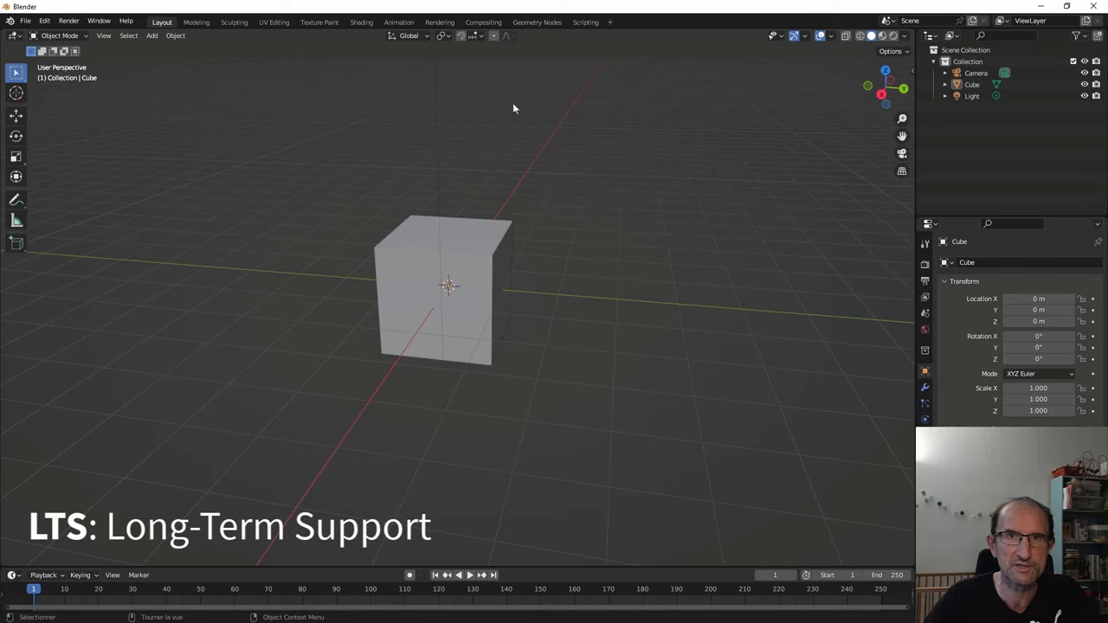
{"action": "left_click", "coordinate": [541, 24]}
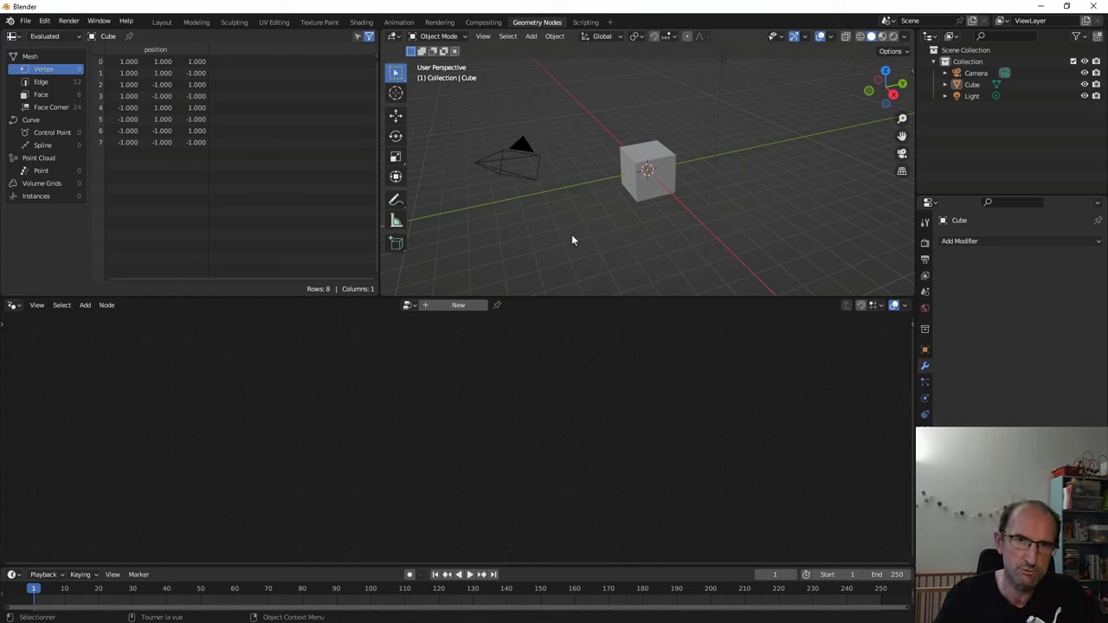
Step: Create a new node tree on the cube, move Group Output up, and return to Layout
{"action": "left_click", "coordinate": [458, 304]}
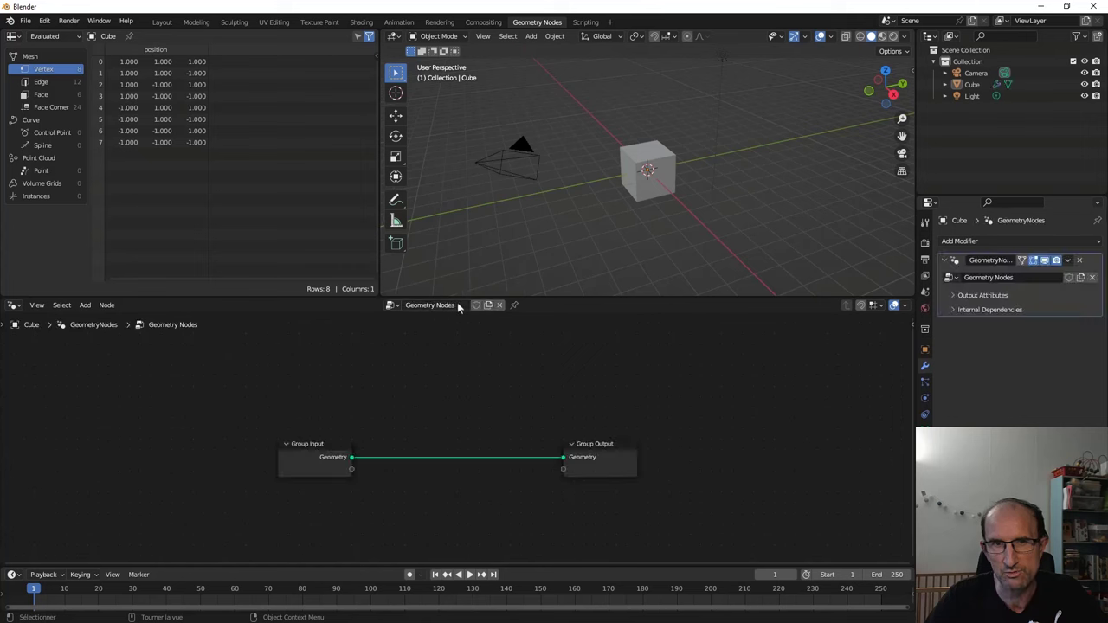
{"action": "mouse_move", "coordinate": [565, 441]}
{"action": "left_mouse_down"}
{"action": "mouse_move", "coordinate": [617, 403]}
{"action": "mouse_move", "coordinate": [626, 319]}
{"action": "left_mouse_up"}
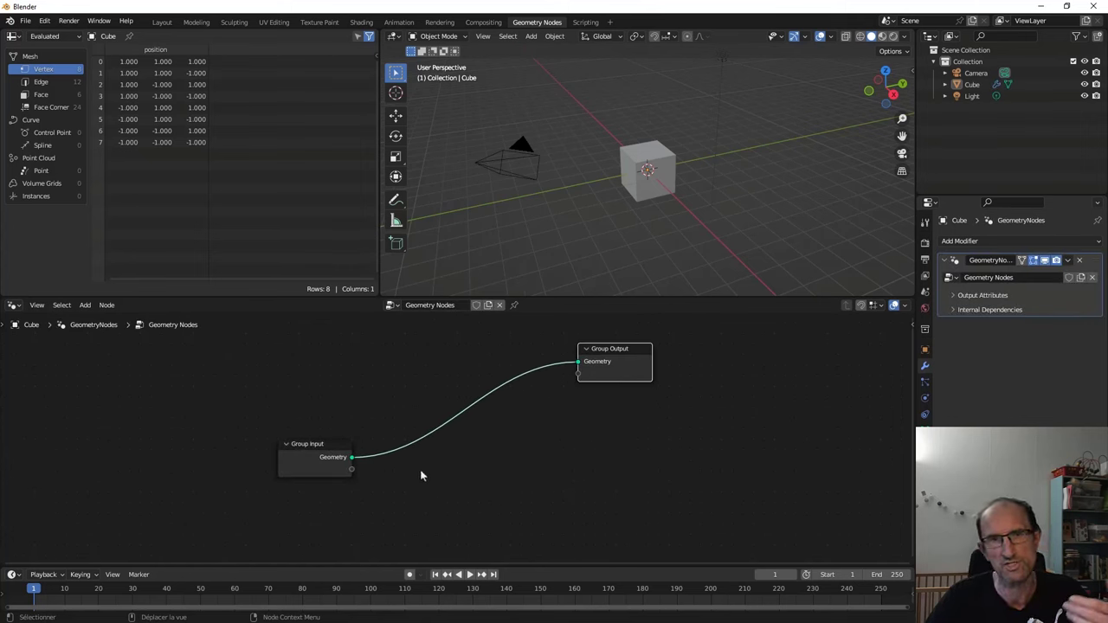
{"action": "key", "text": "shift+a"}
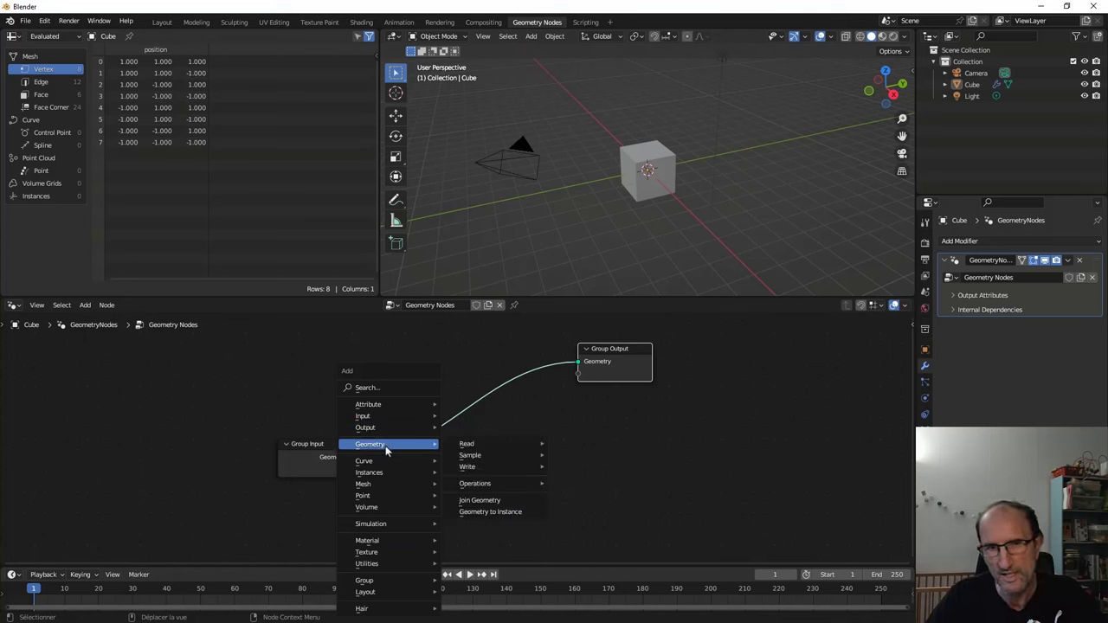
{"action": "mouse_move", "coordinate": [389, 496]}
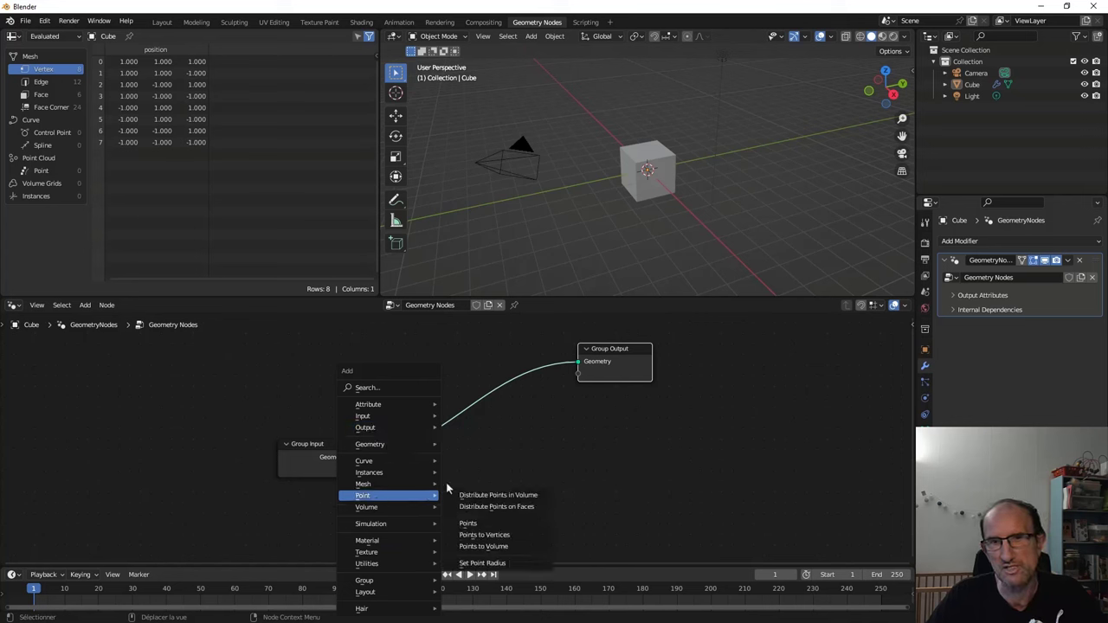
{"action": "key", "text": "Escape"}
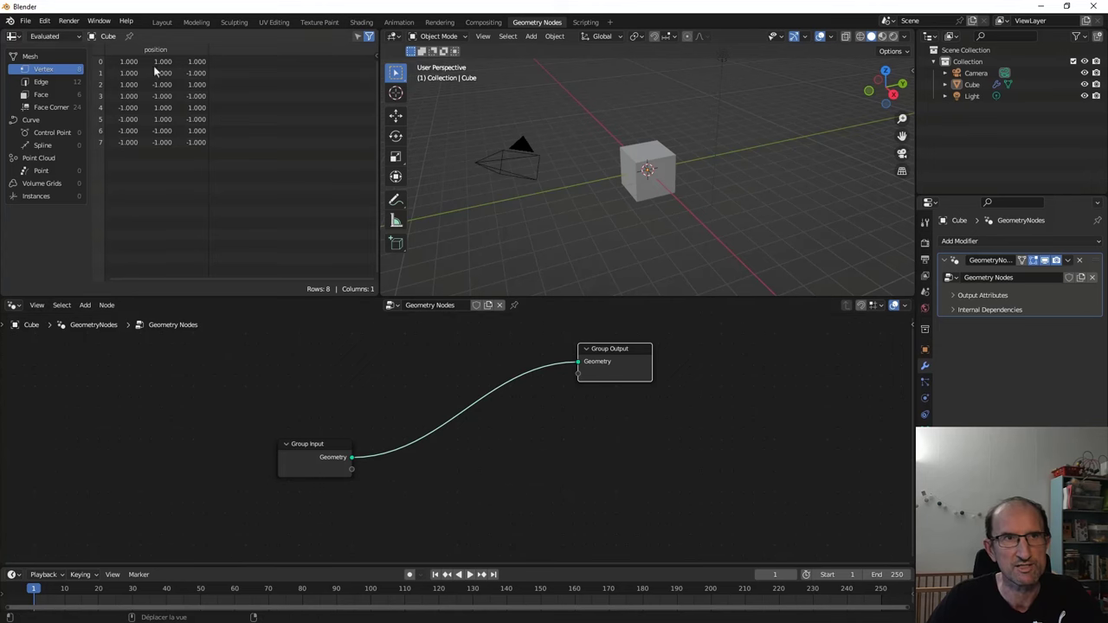
{"action": "left_click", "coordinate": [162, 22]}
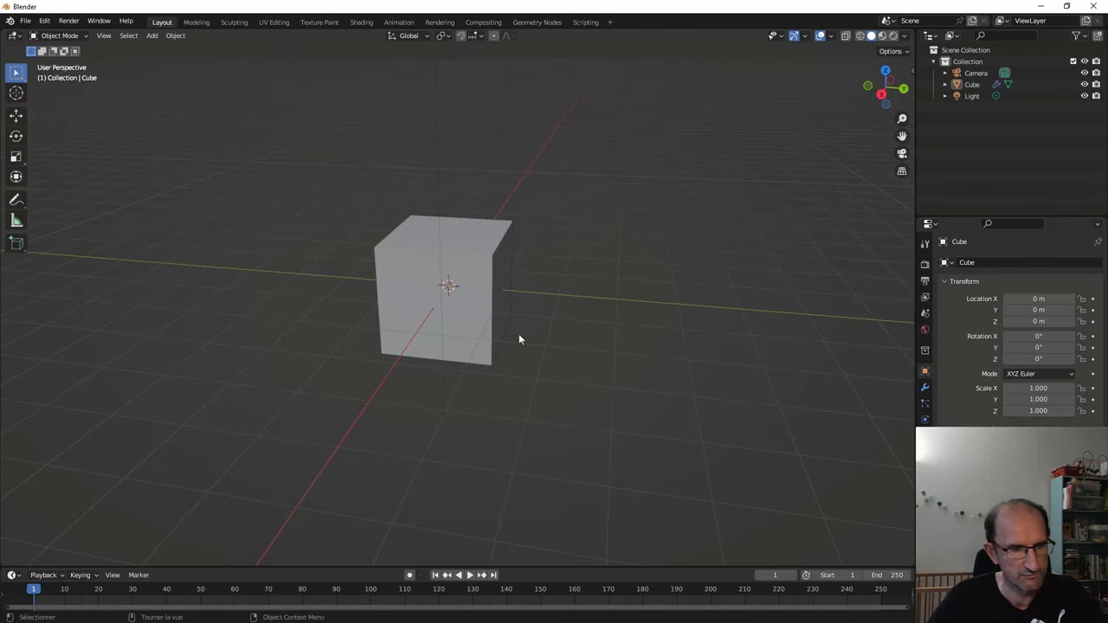
Step: Back in Geometry Nodes, drag the Group Output node left and down toward Group Input
{"action": "key", "text": "shift+a"}
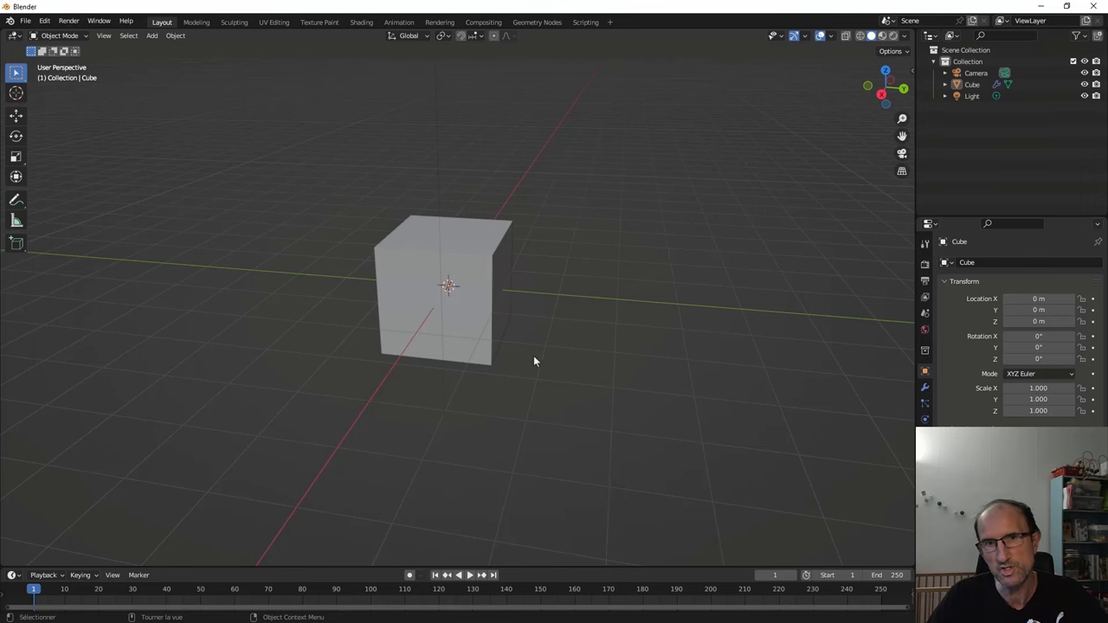
{"action": "scroll", "coordinate": [533, 362], "scroll_direction": "up", "scroll_amount": 2}
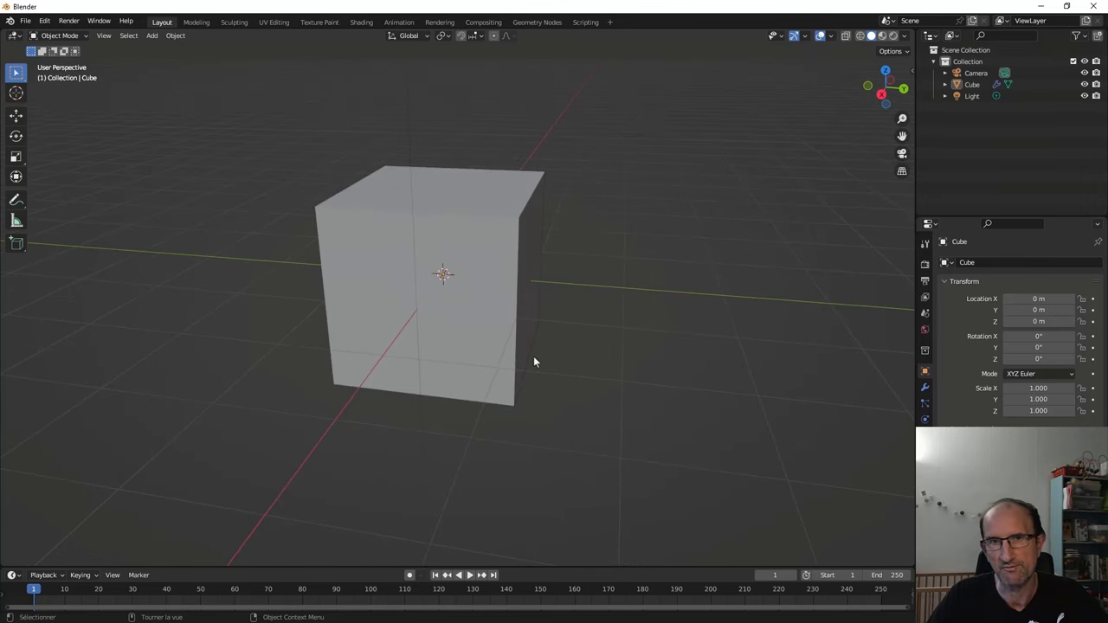
{"action": "left_click", "coordinate": [535, 21]}
{"action": "left_click_drag", "start_coordinate": [628, 352], "coordinate": [571, 381]}
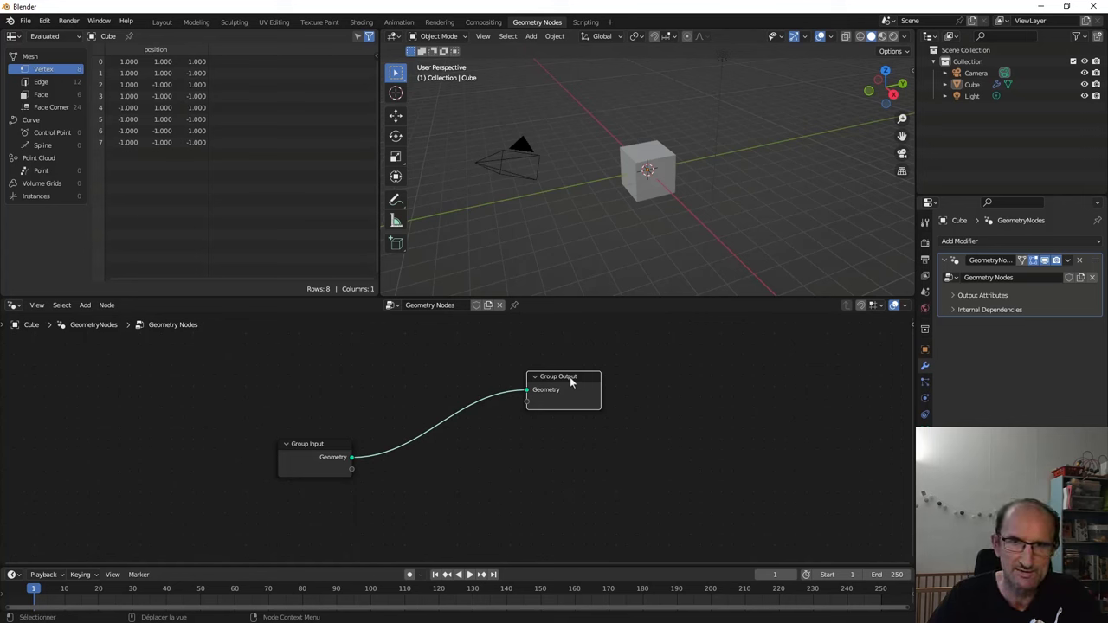
{"action": "left_click_drag", "start_coordinate": [571, 380], "coordinate": [541, 374]}
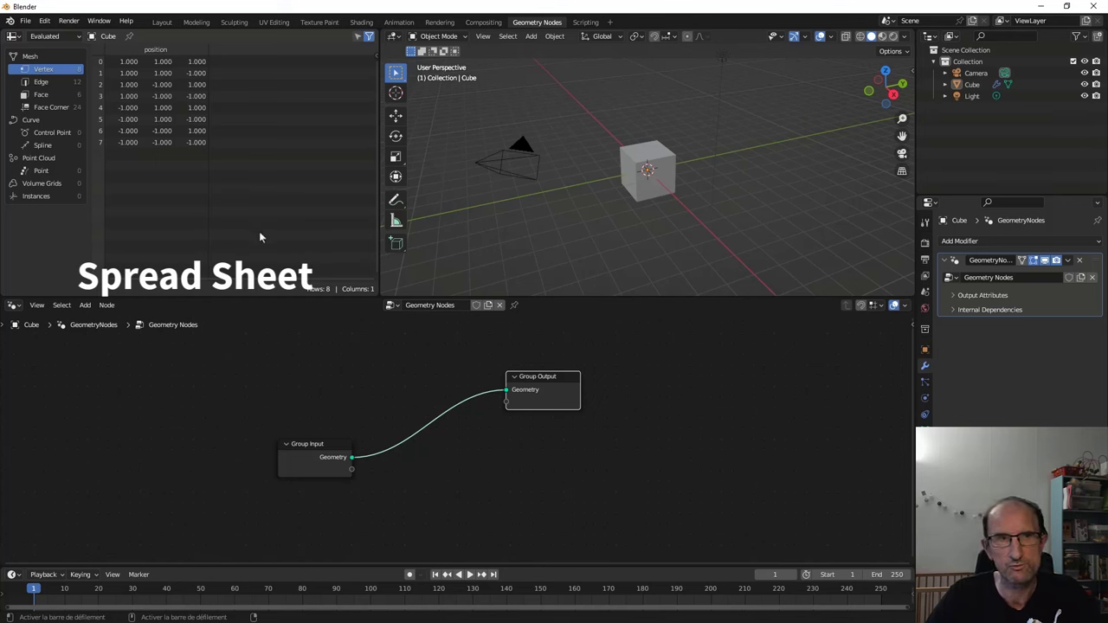
Step: Widen the spreadsheet, check the cube's edge then vertex data, and move Group Output left
{"action": "mouse_move", "coordinate": [379, 216]}
{"action": "left_mouse_down"}
{"action": "mouse_move", "coordinate": [399, 213]}
{"action": "mouse_move", "coordinate": [383, 214]}
{"action": "left_mouse_up"}
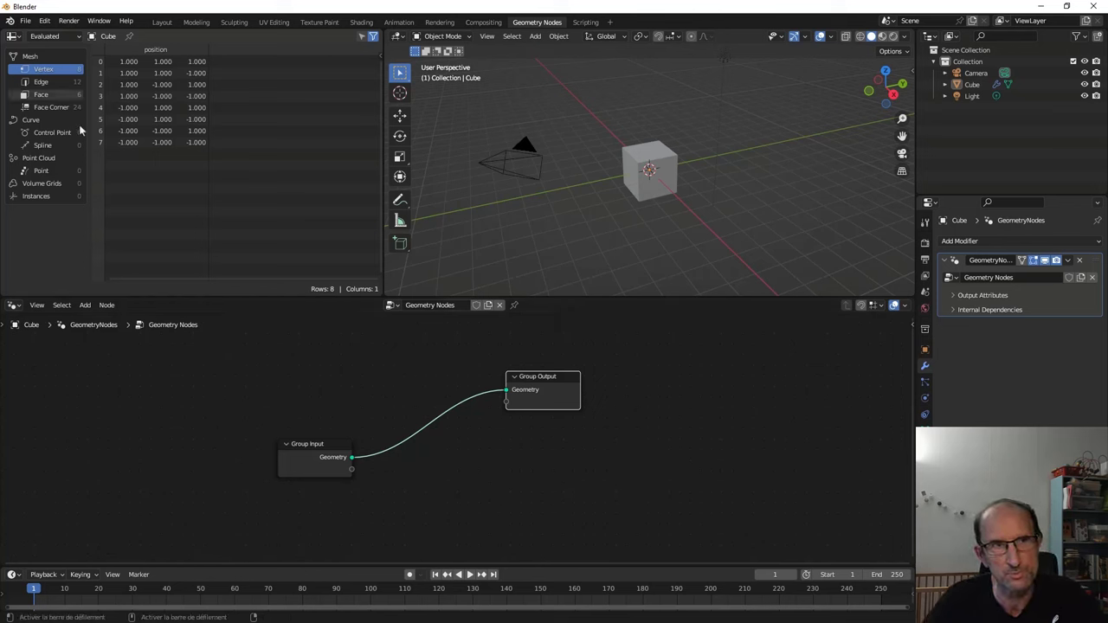
{"action": "left_click", "coordinate": [41, 82]}
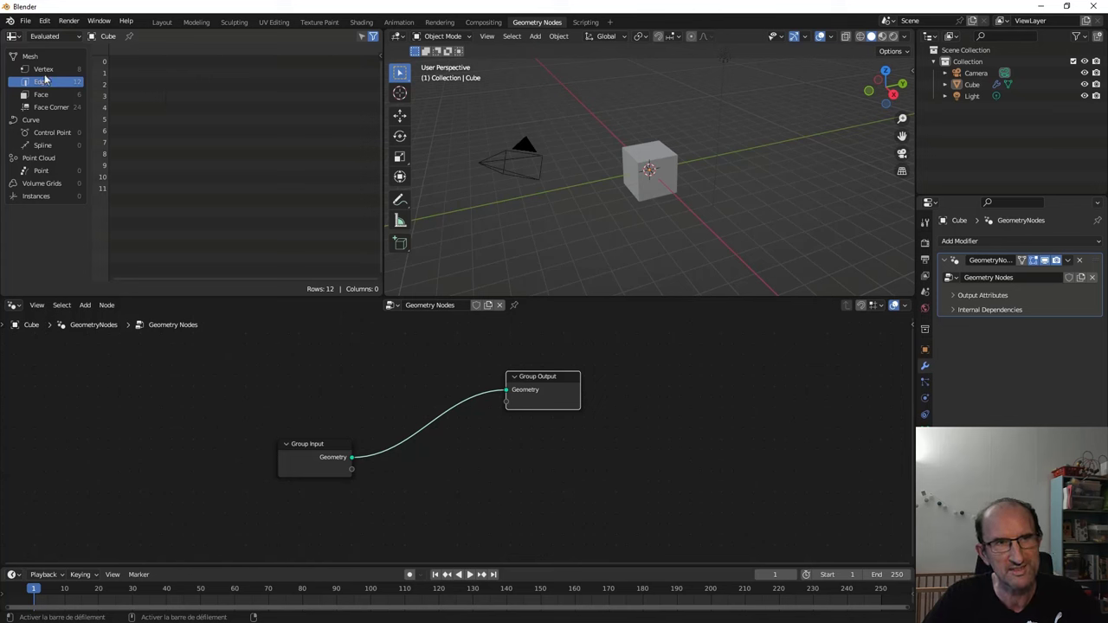
{"action": "left_click", "coordinate": [45, 71]}
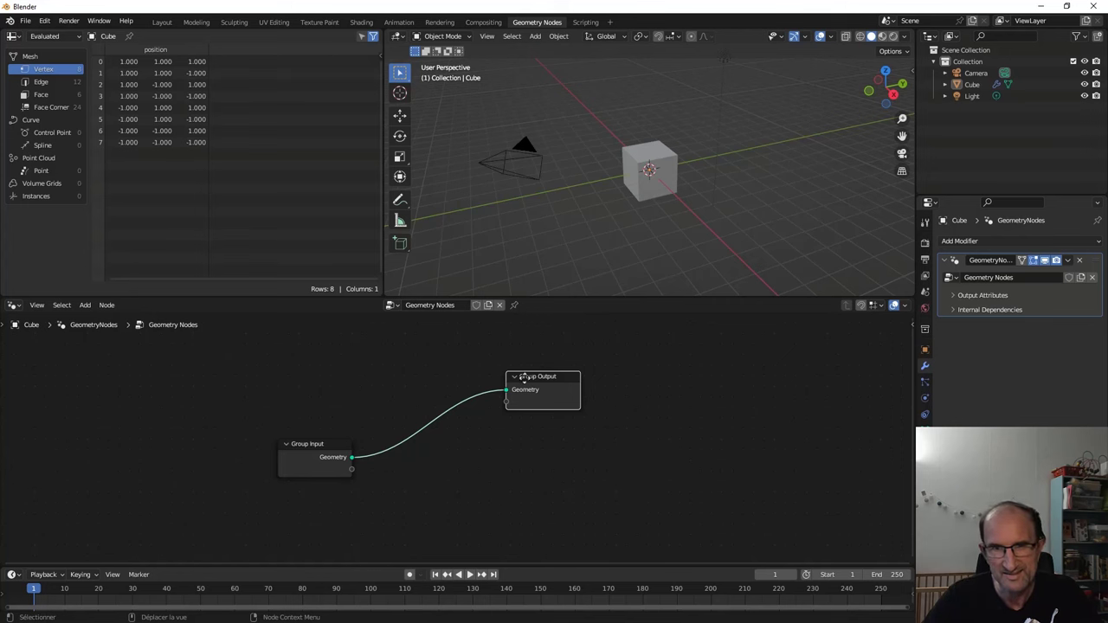
{"action": "mouse_move", "coordinate": [523, 378]}
{"action": "left_mouse_down"}
{"action": "mouse_move", "coordinate": [486, 366]}
{"action": "mouse_move", "coordinate": [507, 374]}
{"action": "left_mouse_up"}
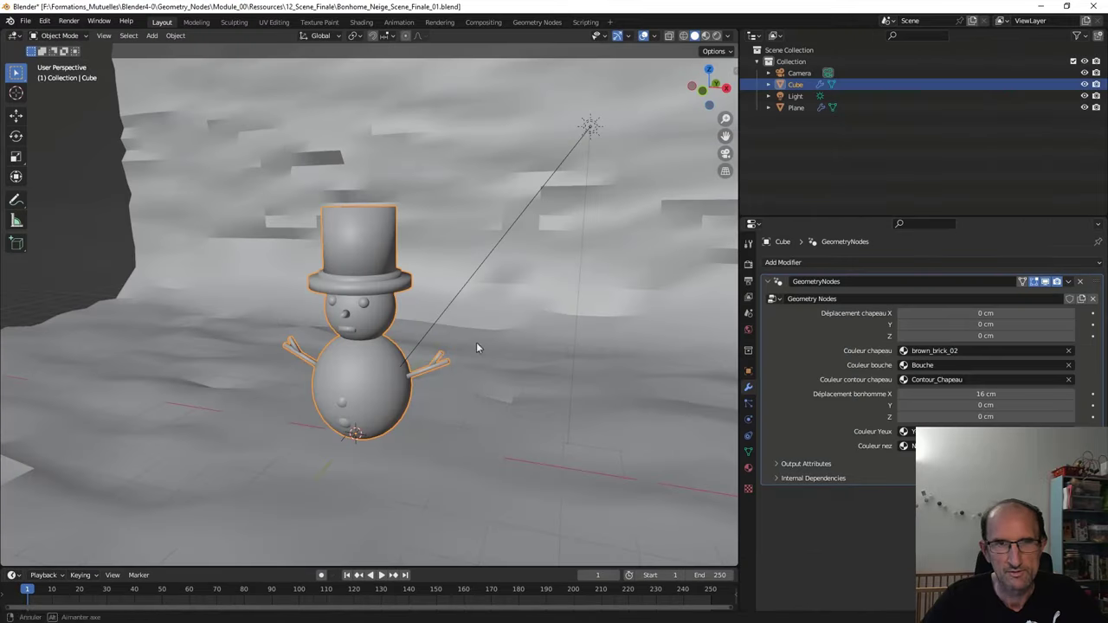
Step: Frame the snowman, toggle Edit Mode on its base cube and back, and select the snowy ground plane
{"action": "middle_click_drag", "start_coordinate": [426, 448], "coordinate": [469, 408], "text": "shift"}
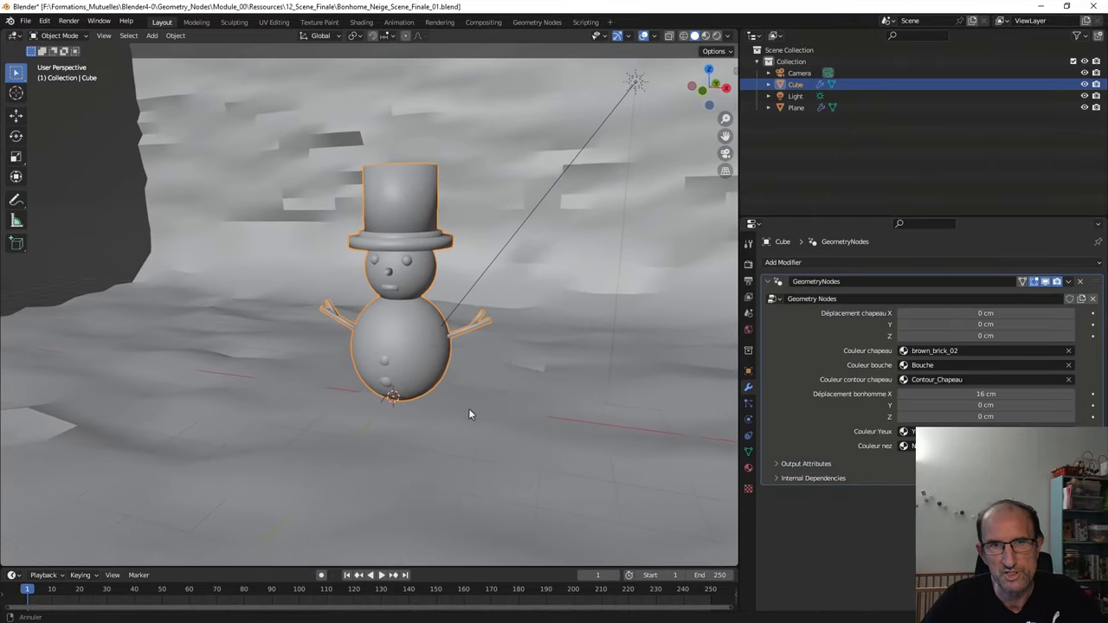
{"action": "scroll", "coordinate": [468, 411], "scroll_direction": "up", "scroll_amount": 2}
{"action": "scroll", "coordinate": [450, 344], "scroll_direction": "down", "scroll_amount": 1}
{"action": "scroll", "coordinate": [442, 344], "scroll_direction": "down", "scroll_amount": 1}
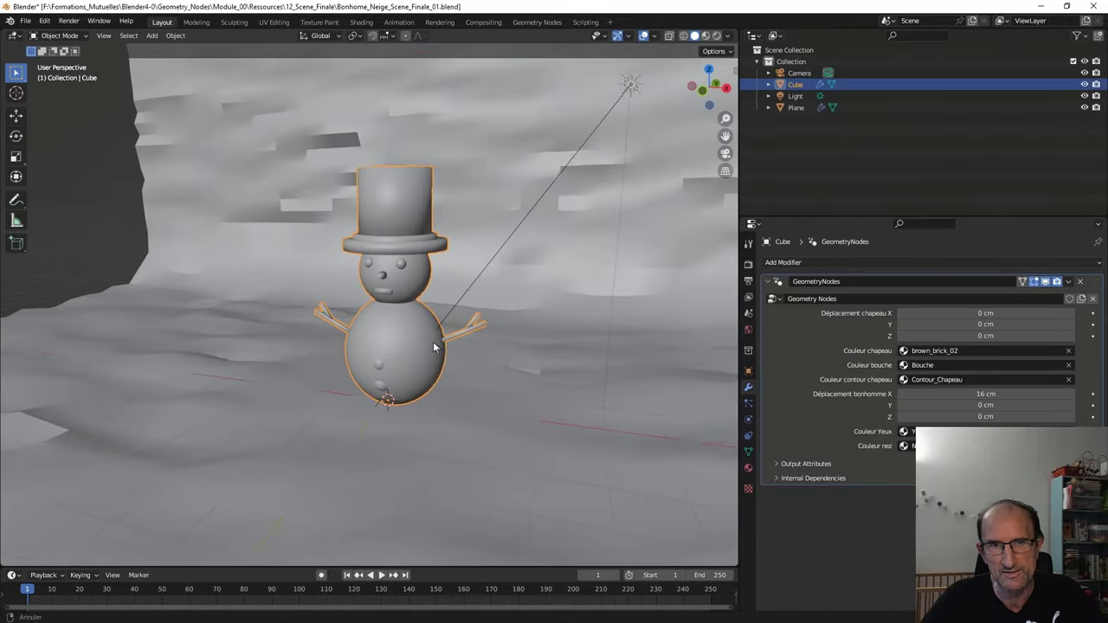
{"action": "middle_click_drag", "start_coordinate": [435, 347], "coordinate": [421, 352], "text": "shift"}
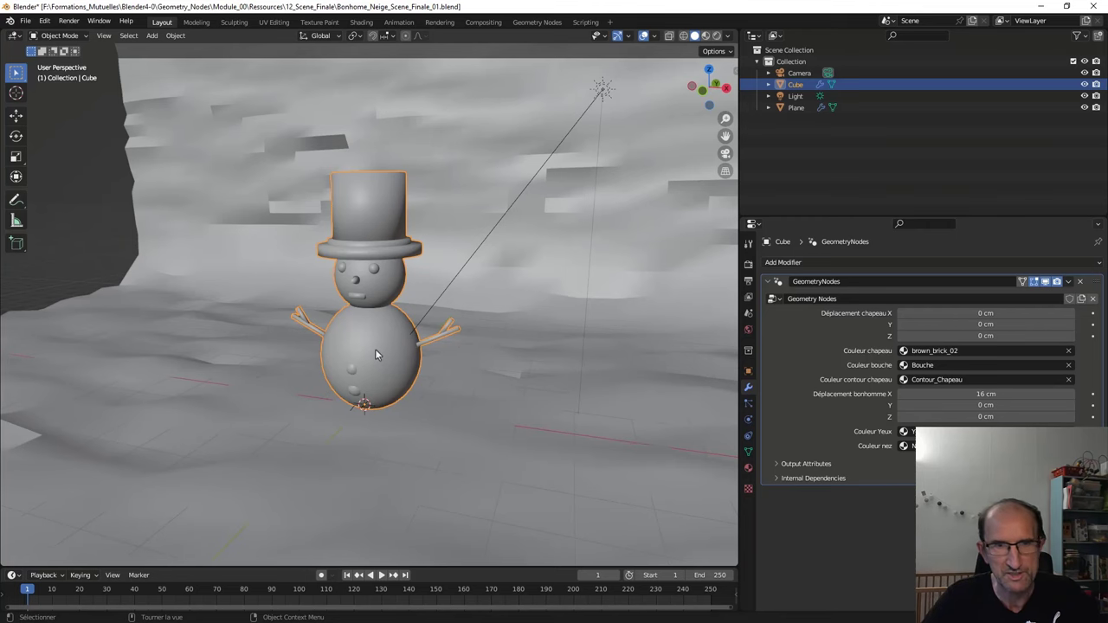
{"action": "key", "text": "Tab"}
{"action": "mouse_move", "coordinate": [388, 350]}
{"action": "middle_mouse_down"}
{"action": "mouse_move", "coordinate": [409, 324]}
{"action": "mouse_move", "coordinate": [389, 351]}
{"action": "mouse_move", "coordinate": [403, 357]}
{"action": "middle_mouse_up"}
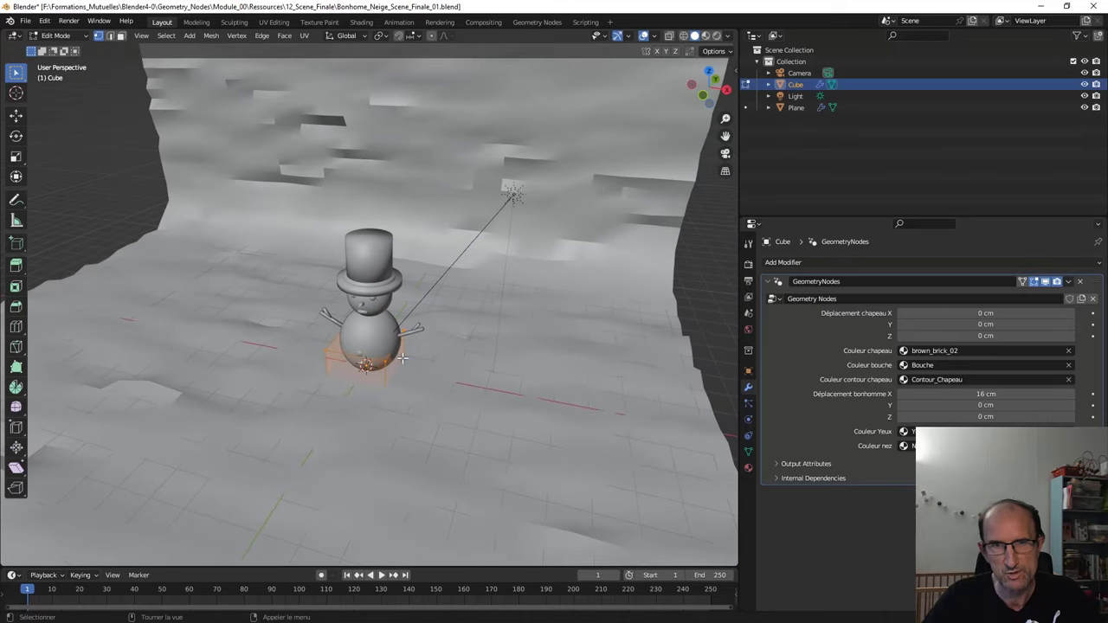
{"action": "key", "text": "Tab"}
{"action": "left_click", "coordinate": [507, 223]}
{"action": "middle_click_drag", "start_coordinate": [508, 222], "coordinate": [443, 316]}
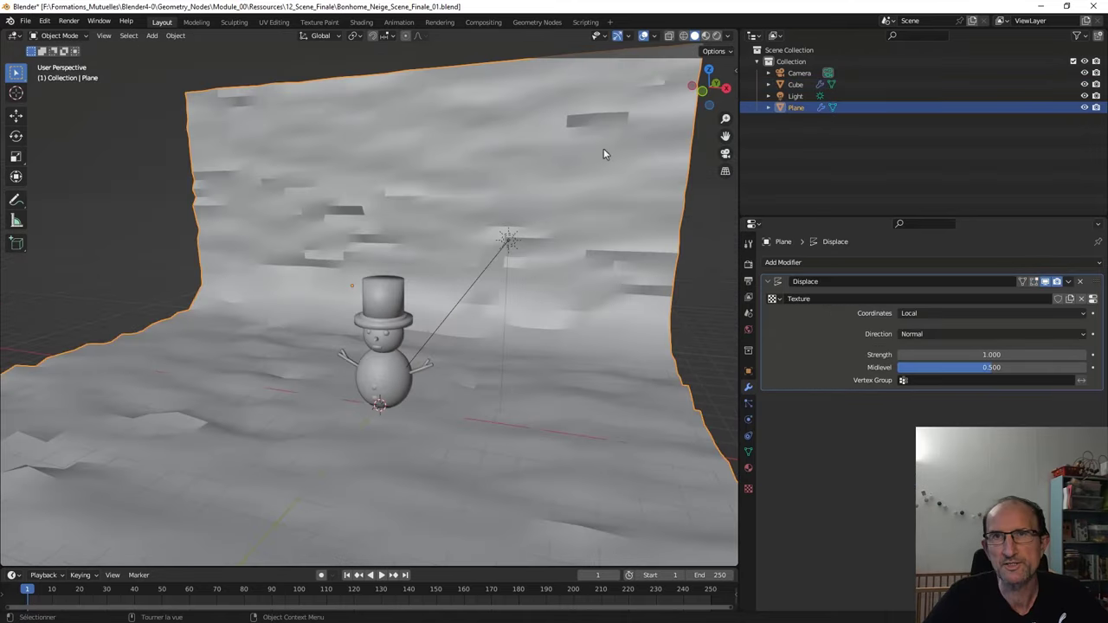
Step: Turn on Rendered shading, review the Output and Cycles Render settings, and orbit toward the snowman
{"action": "left_click", "coordinate": [715, 37]}
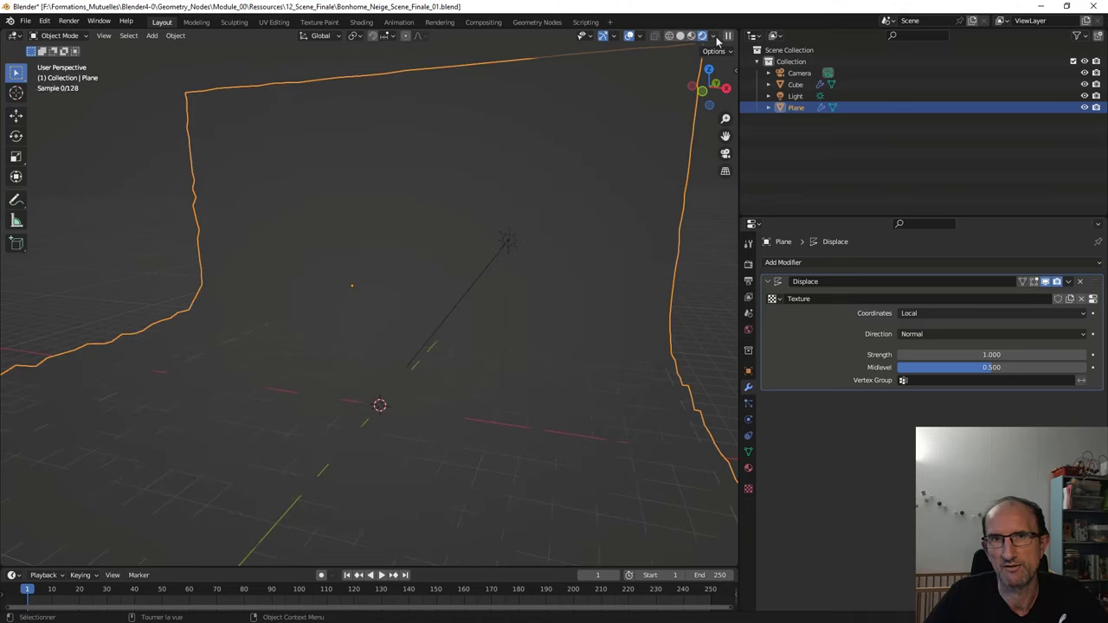
{"action": "middle_click_drag", "start_coordinate": [459, 354], "coordinate": [462, 321]}
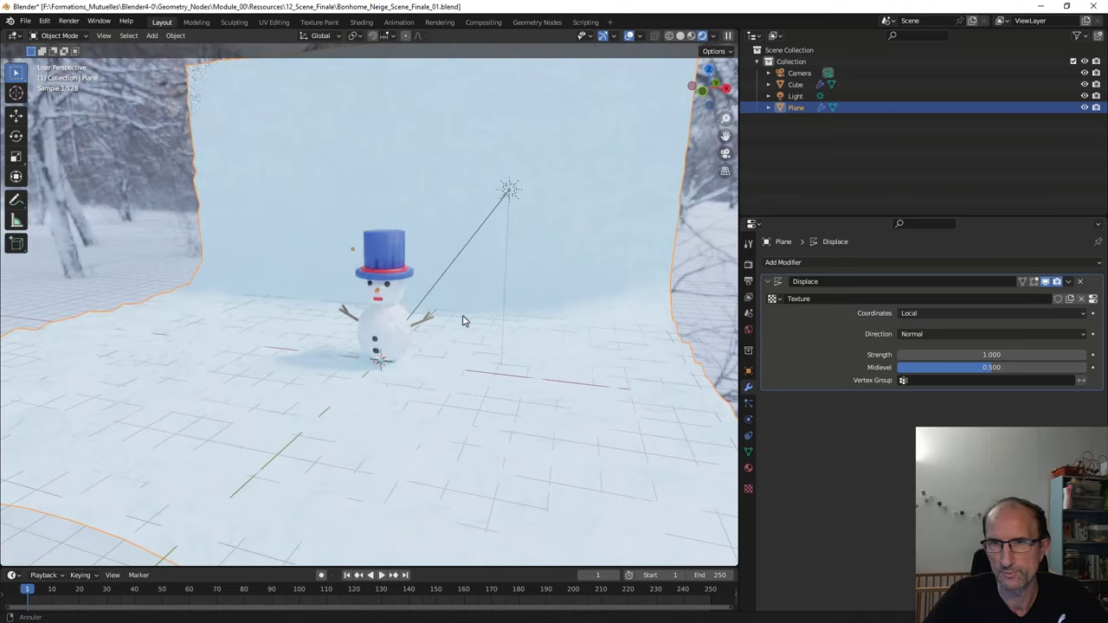
{"action": "left_click", "coordinate": [748, 282]}
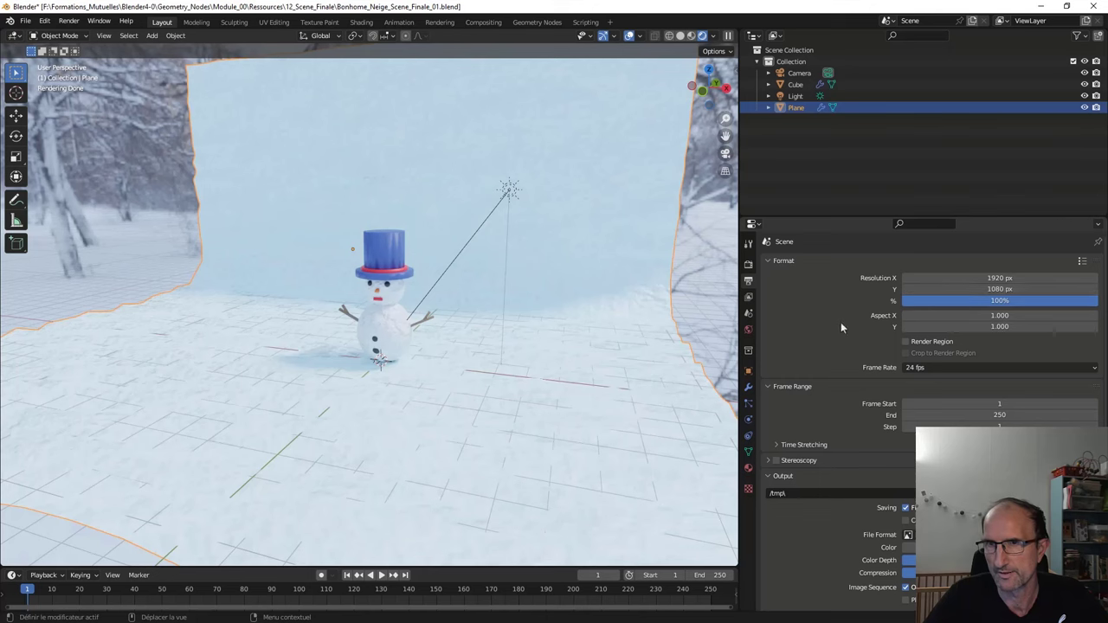
{"action": "left_click", "coordinate": [748, 264]}
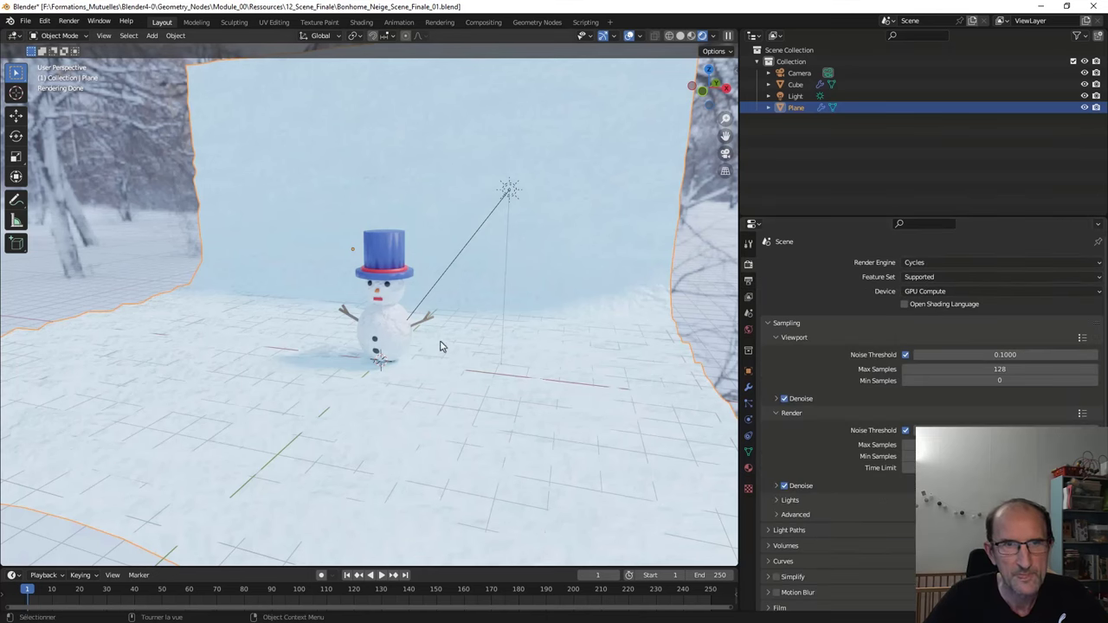
{"action": "scroll", "coordinate": [410, 327], "scroll_direction": "up", "scroll_amount": 3}
{"action": "middle_click_drag", "start_coordinate": [409, 327], "coordinate": [420, 311]}
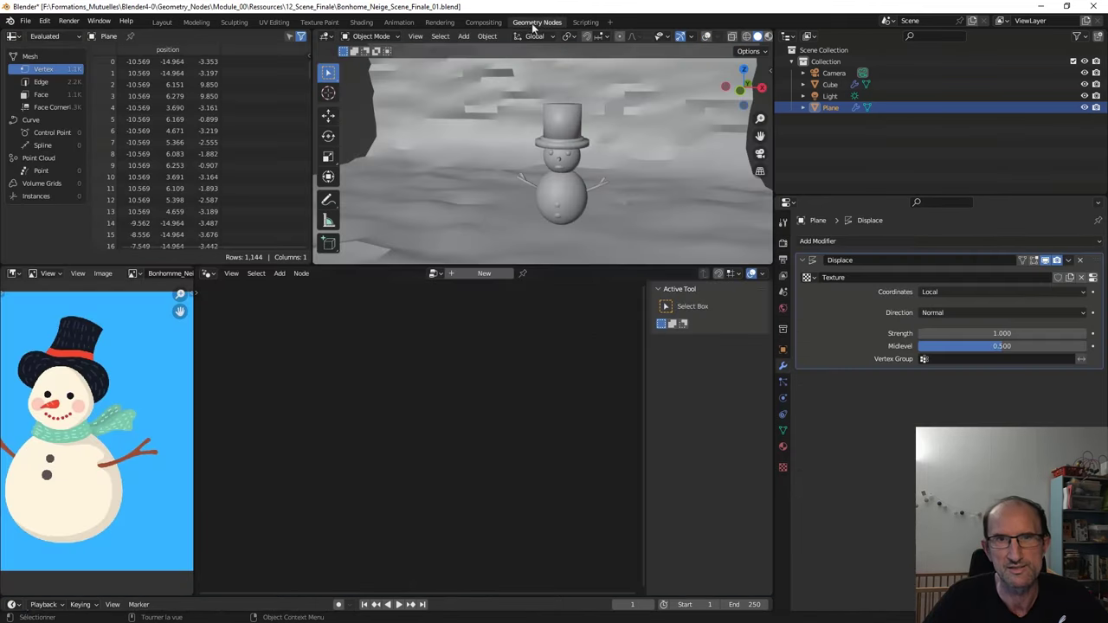
Step: Open Geometry Nodes with the snowman active and maximise the node editor to frame its tree
{"action": "left_click", "coordinate": [535, 22]}
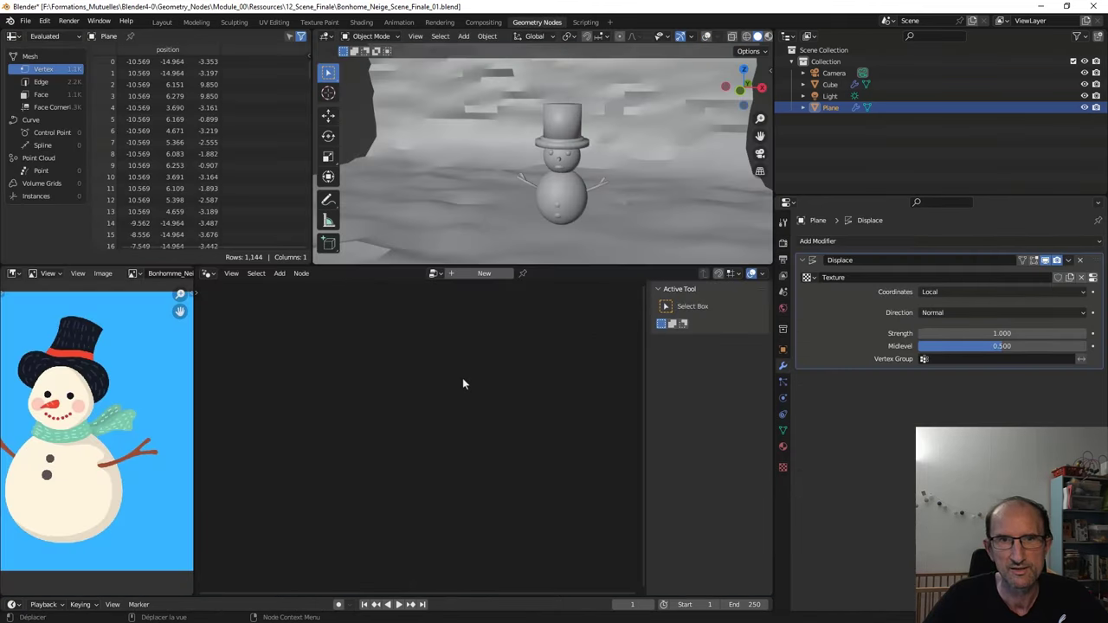
{"action": "left_click", "coordinate": [554, 199]}
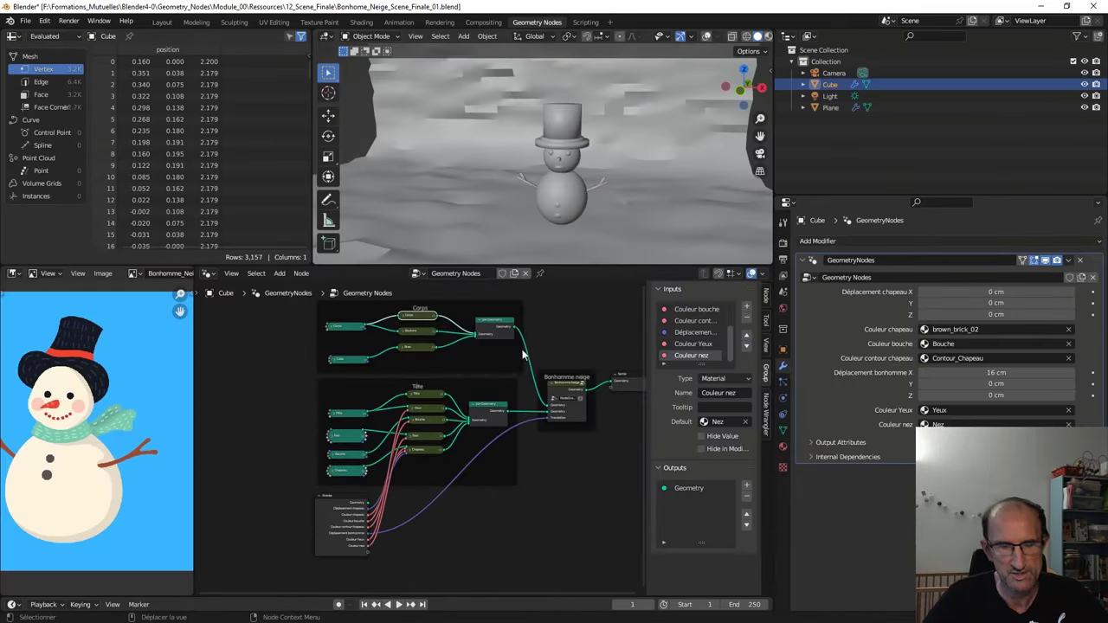
{"action": "key", "text": "ctrl+space"}
{"action": "middle_click_drag", "start_coordinate": [521, 353], "coordinate": [494, 292], "text": "ctrl"}
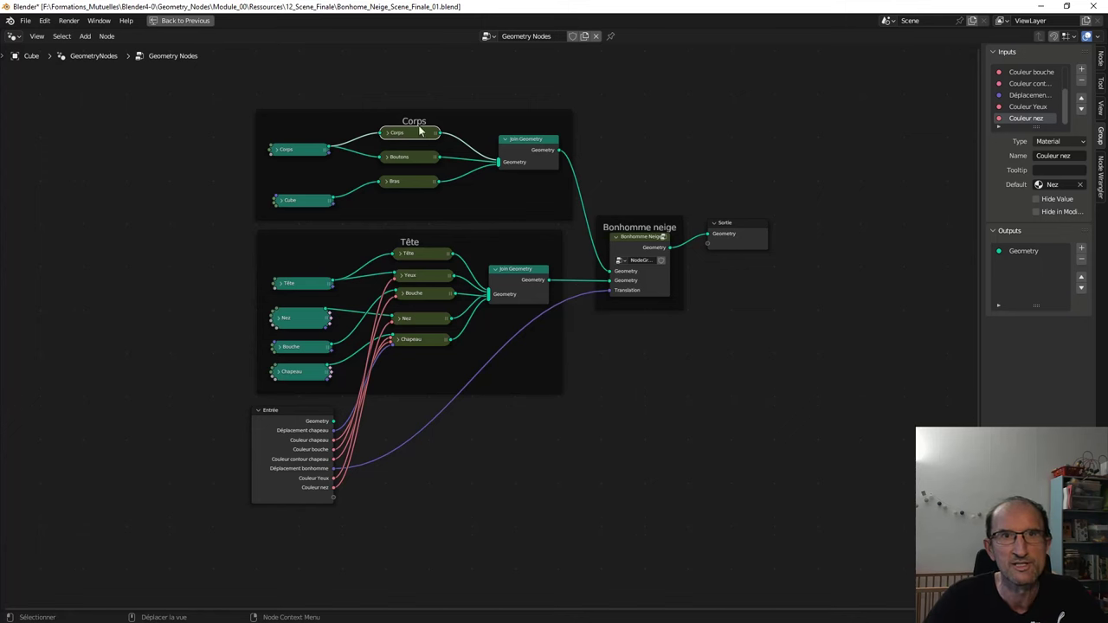
Step: Peek inside the Corps group, nudge the Tête Join Geometry node, and restore the full layout
{"action": "key", "text": "Tab"}
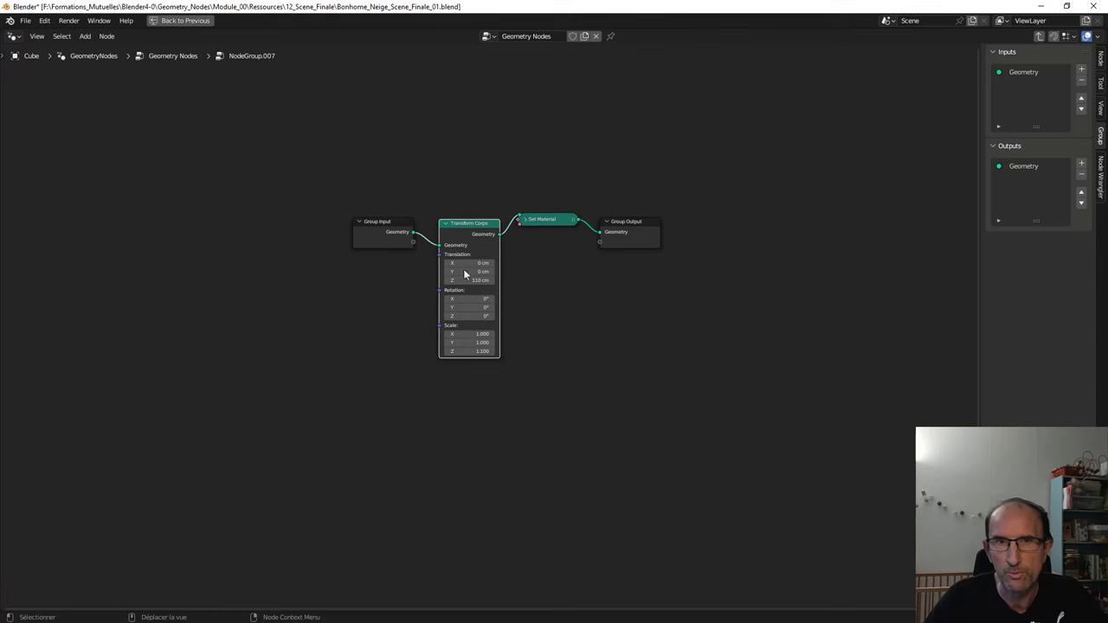
{"action": "key", "text": "Tab"}
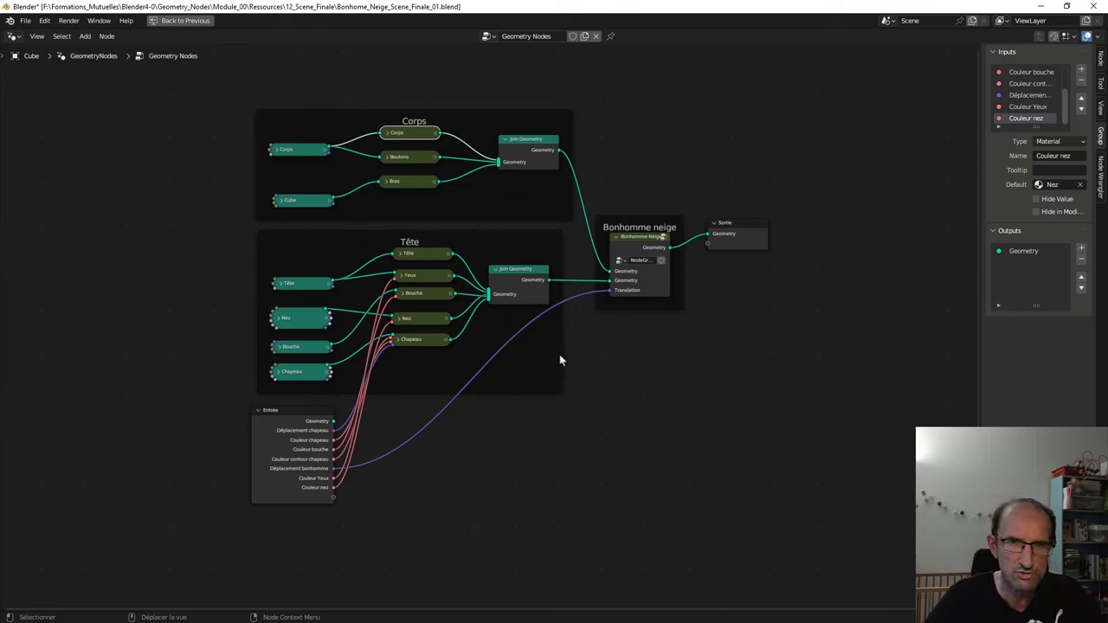
{"action": "left_click_drag", "start_coordinate": [531, 279], "coordinate": [542, 291]}
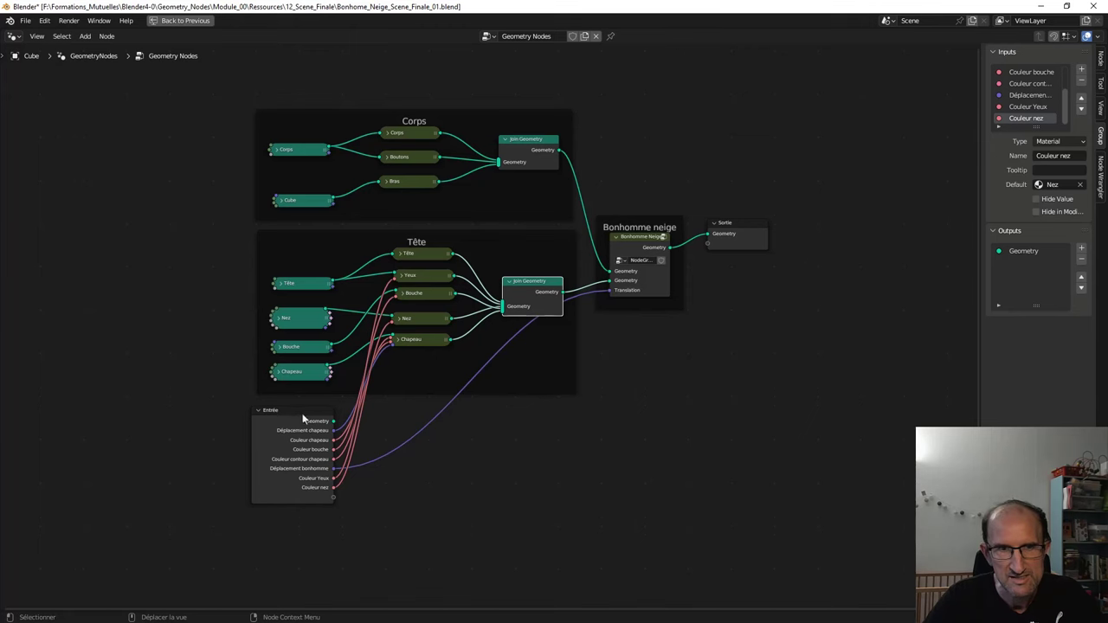
{"action": "key", "text": "ctrl+space"}
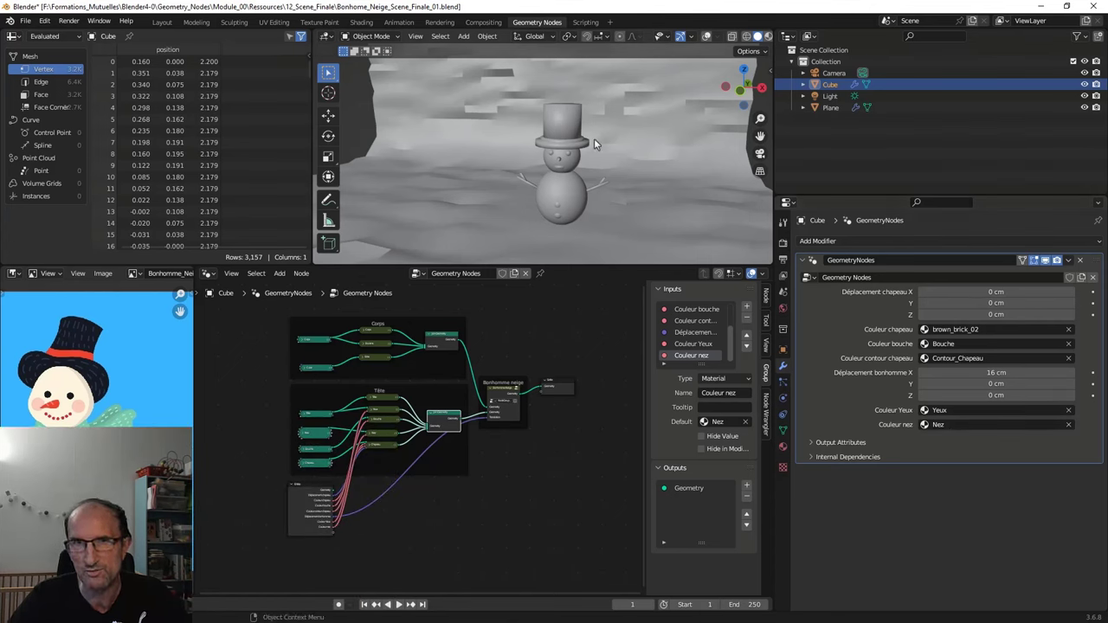
Step: Switch the snowman viewport to Rendered shading
{"action": "left_click", "coordinate": [767, 38]}
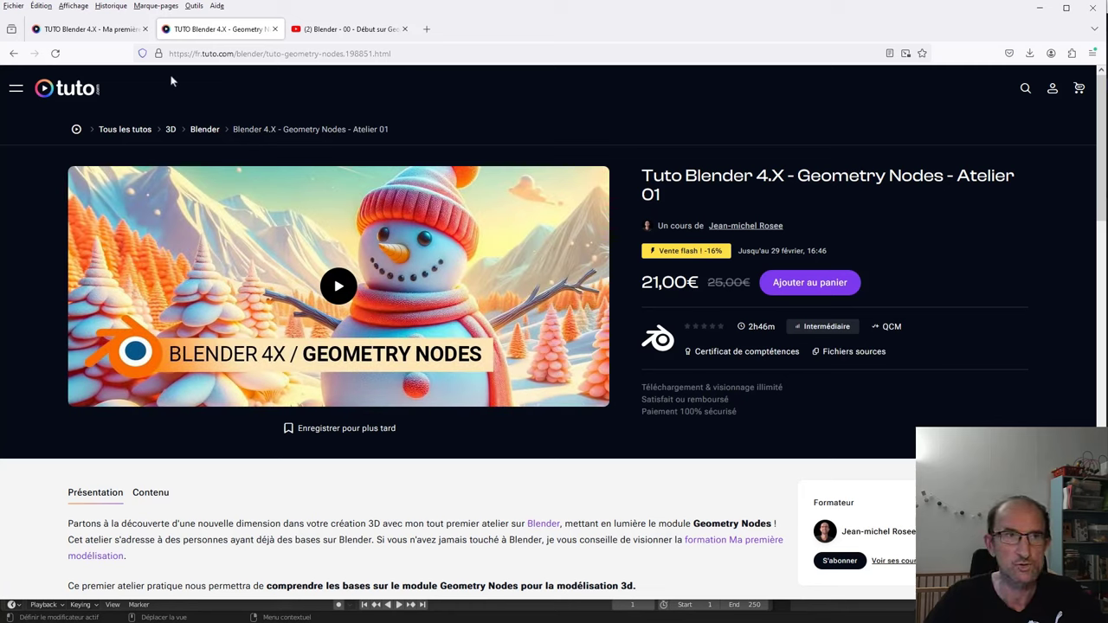
Step: Show the 'TUTO Blender 4.X - Ma première modélisation' course tab
{"action": "left_click", "coordinate": [115, 39]}
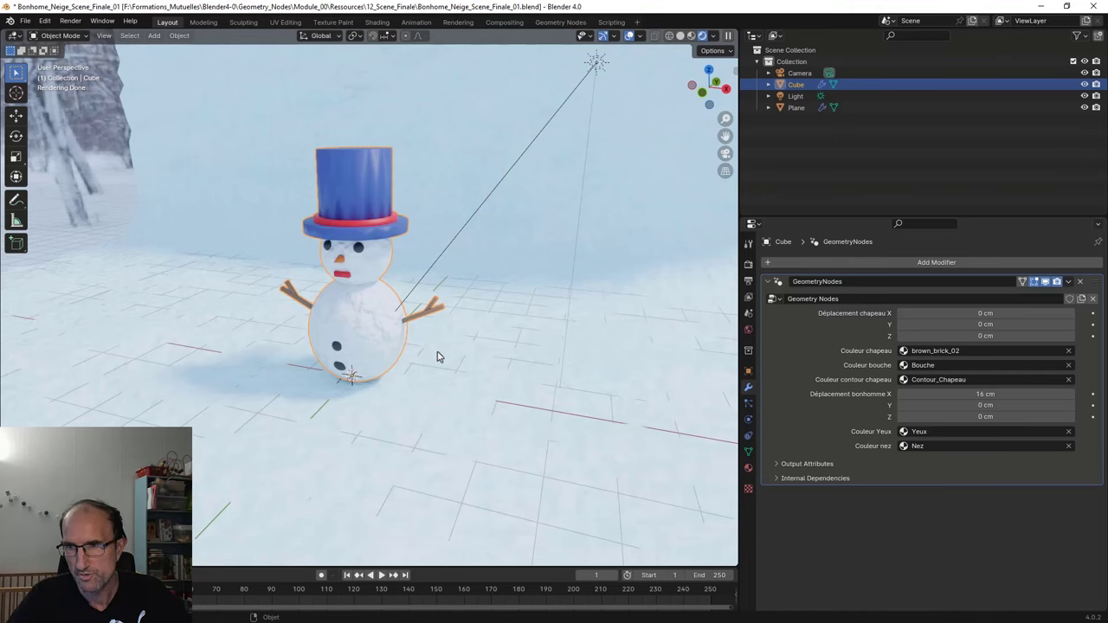
Step: Orbit and zoom the viewport for a frontal close-up of the rendered snowman
{"action": "mouse_move", "coordinate": [421, 364]}
{"action": "middle_mouse_down"}
{"action": "mouse_move", "coordinate": [433, 363]}
{"action": "mouse_move", "coordinate": [432, 351]}
{"action": "middle_mouse_up"}
{"action": "scroll", "coordinate": [441, 350], "scroll_direction": "up", "scroll_amount": 2}
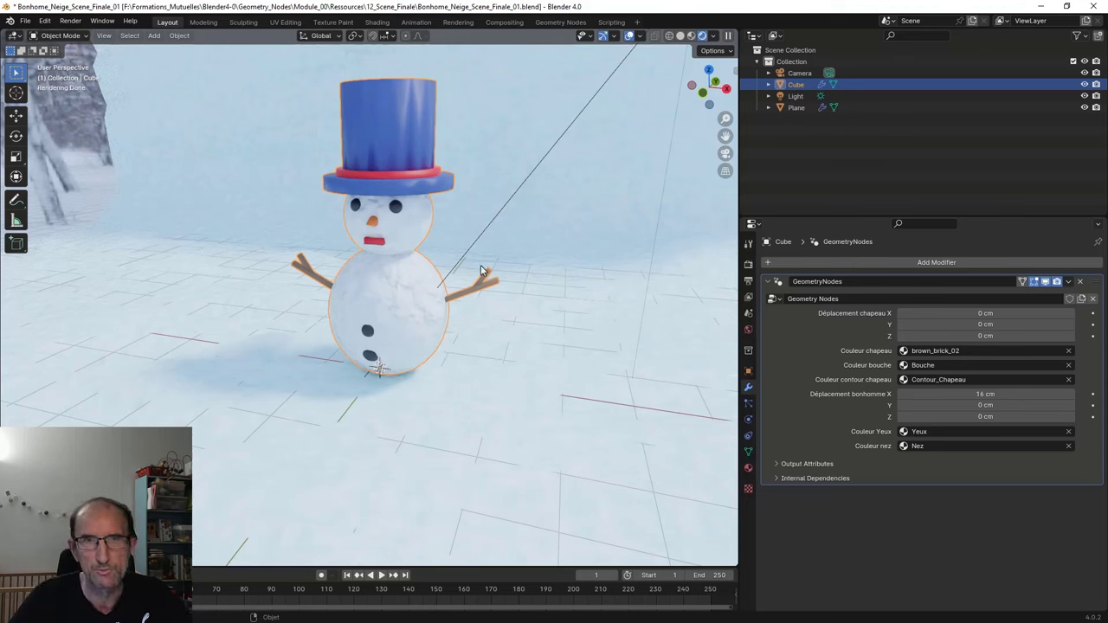
Step: Switch to the Geometry Nodes workspace to view the snowman's node tree
{"action": "left_click", "coordinate": [560, 22]}
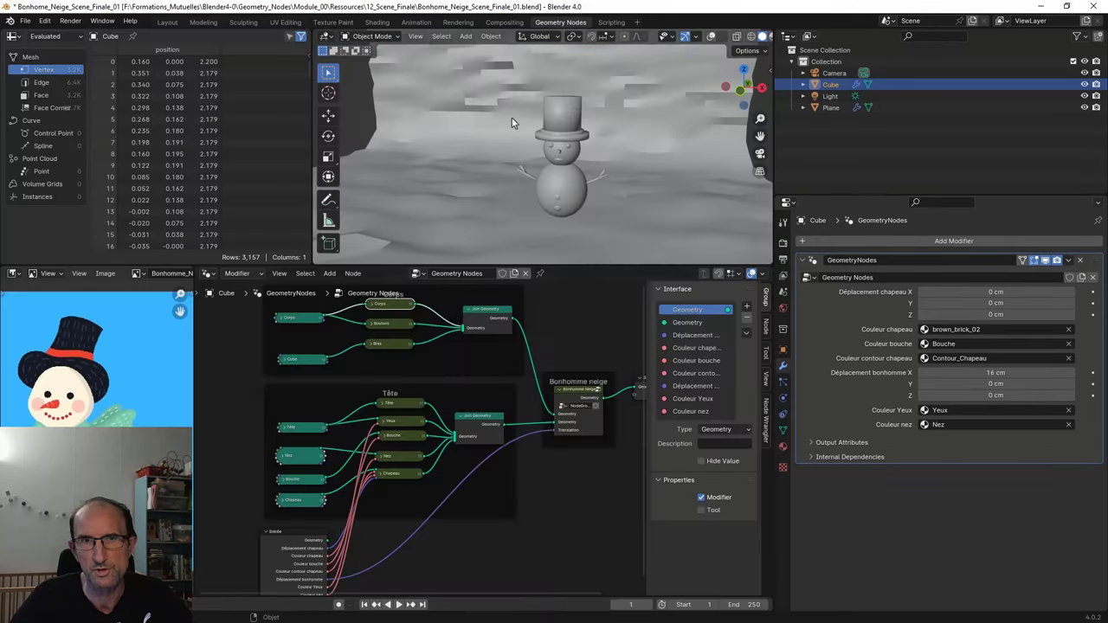
{"action": "scroll", "coordinate": [463, 407], "scroll_direction": "down", "scroll_amount": 2}
{"action": "scroll", "coordinate": [463, 412], "scroll_direction": "up", "scroll_amount": 2}
Step: Maximise the node editor, frame all nodes, and pan to reveal the Entrée node
{"action": "key", "text": "ctrl+space"}
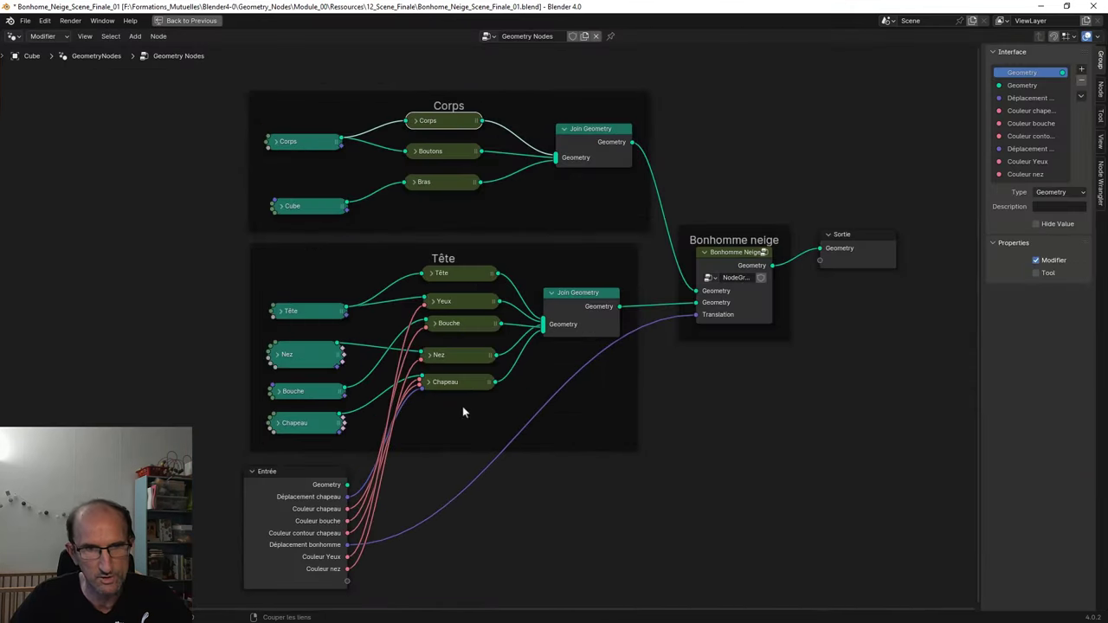
{"action": "key", "text": "Home"}
{"action": "middle_click_drag", "start_coordinate": [527, 315], "coordinate": [590, 271]}
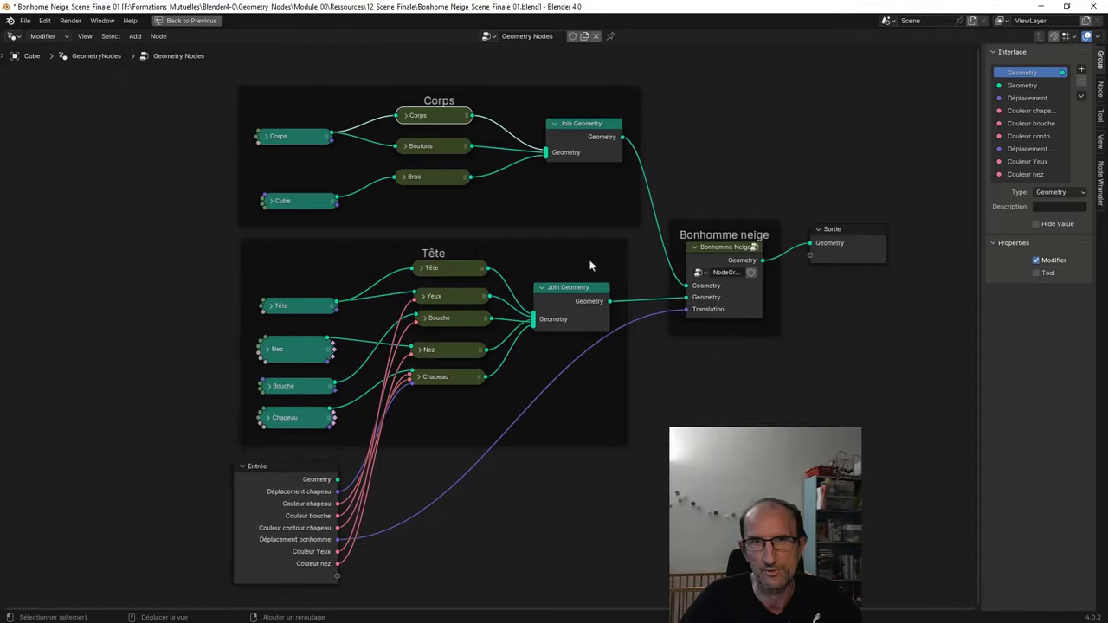